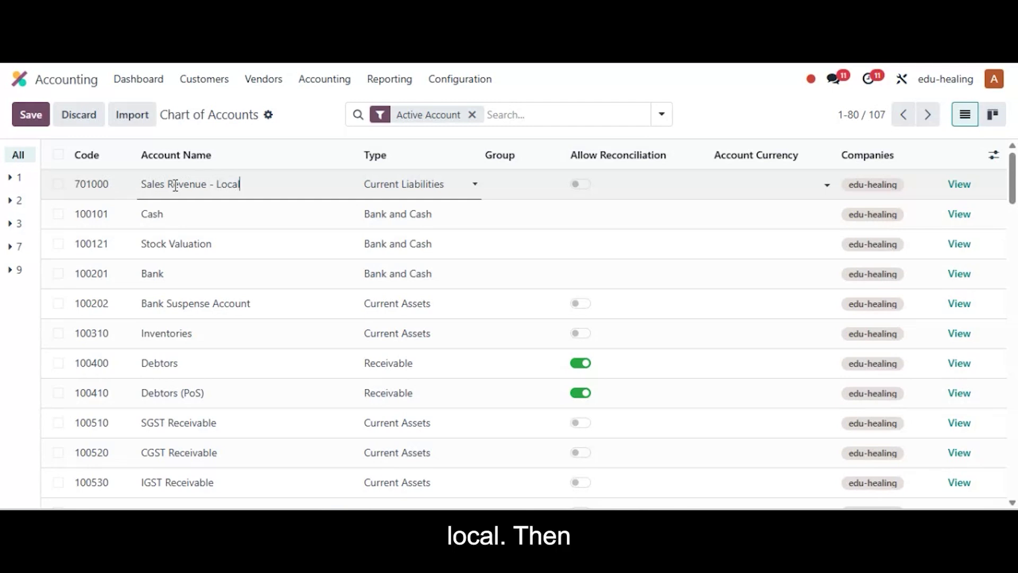
- Set account 701000's type to Income and its account currency to INR
click(423, 191)
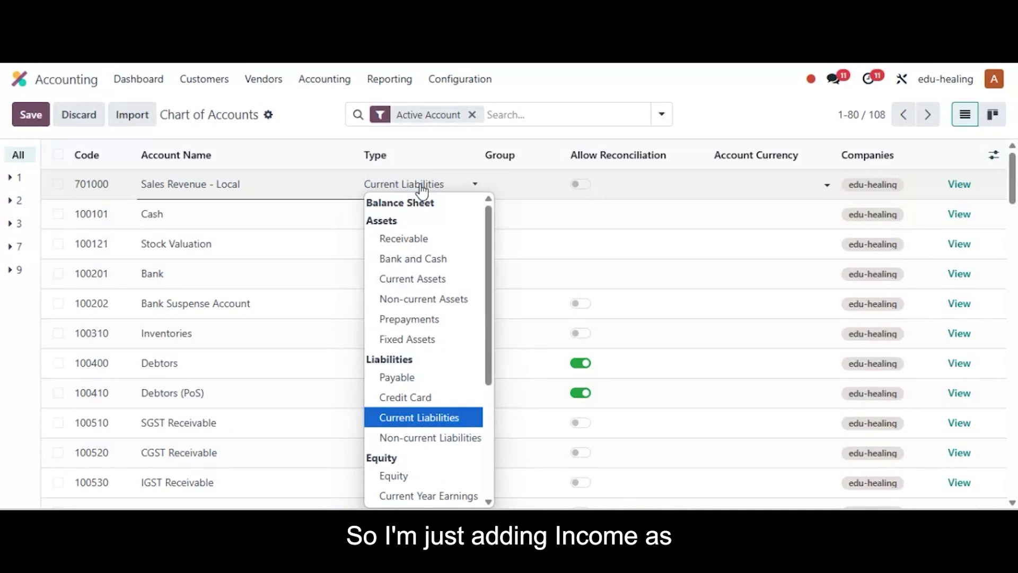
scroll(424, 372, down, 3)
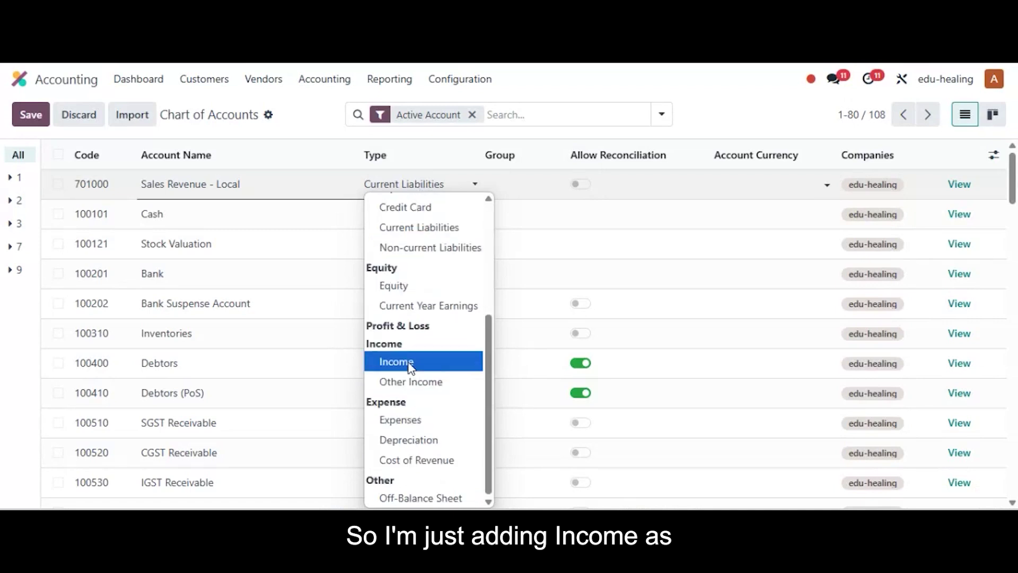
click(412, 363)
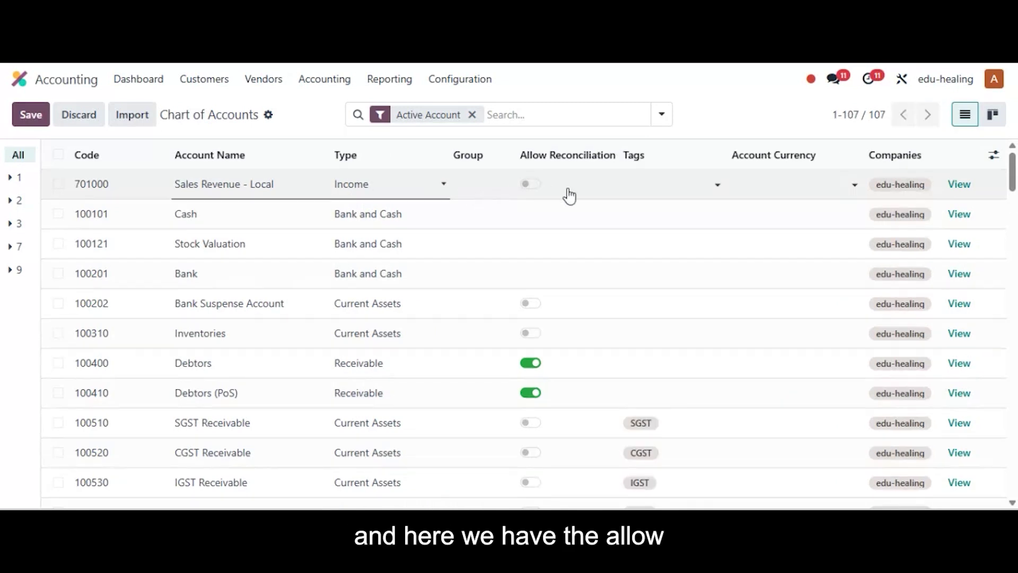
mouse_move(602, 162)
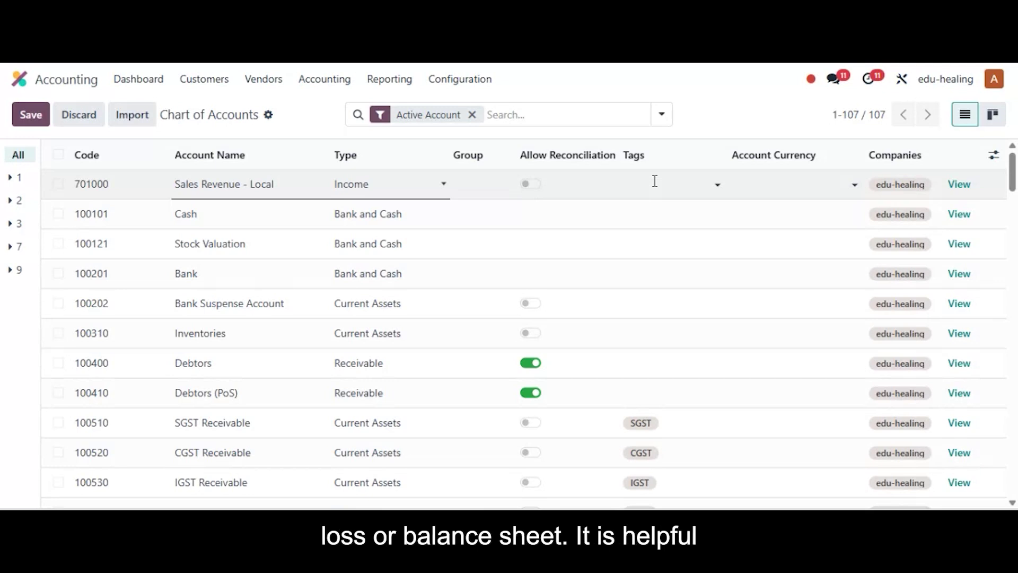
click(766, 184)
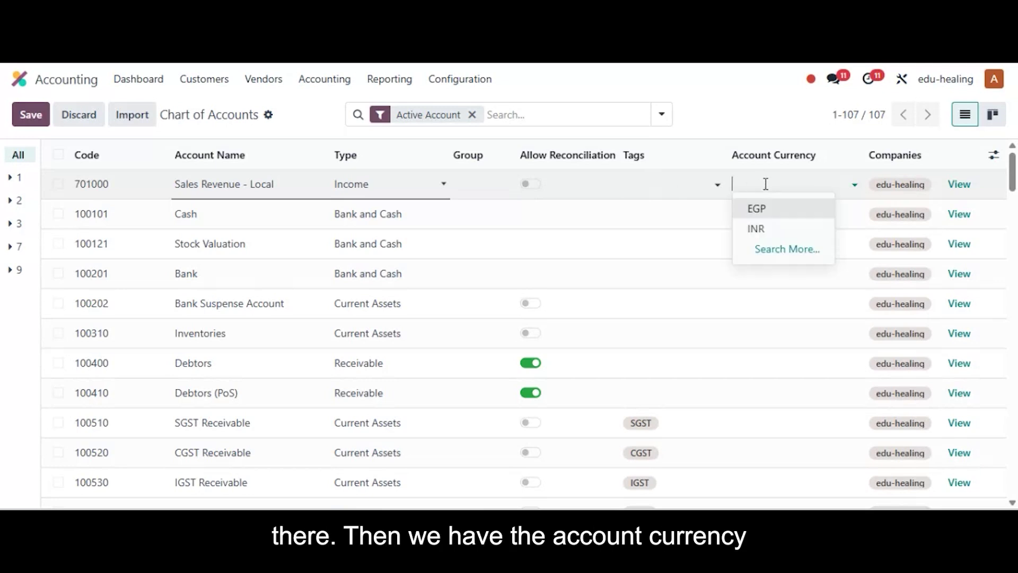
click(768, 228)
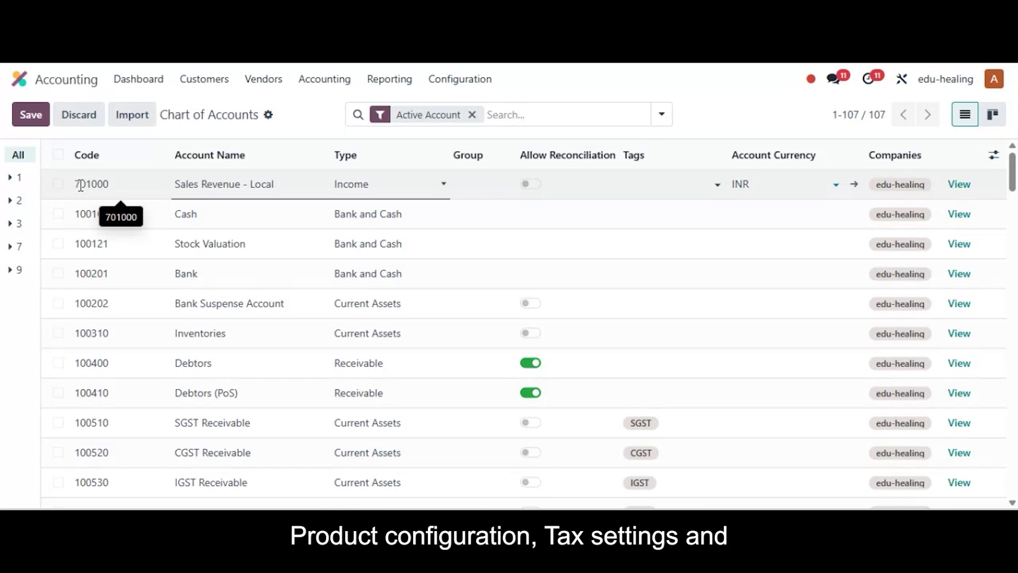
- Save account 701000, browse code groups 7, 3, 2 and 1, then list all 107 accounts
click(26, 122)
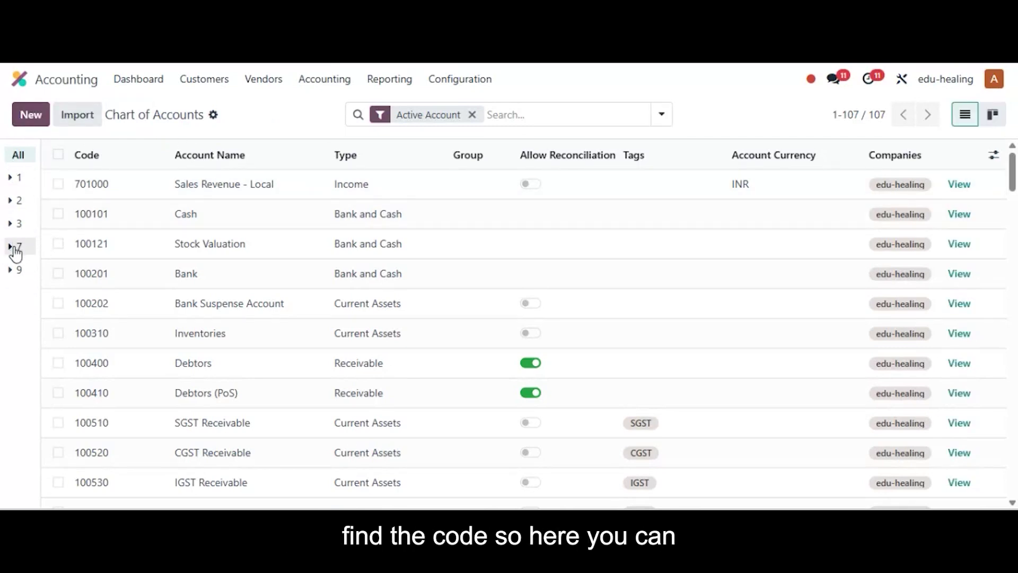
click(14, 252)
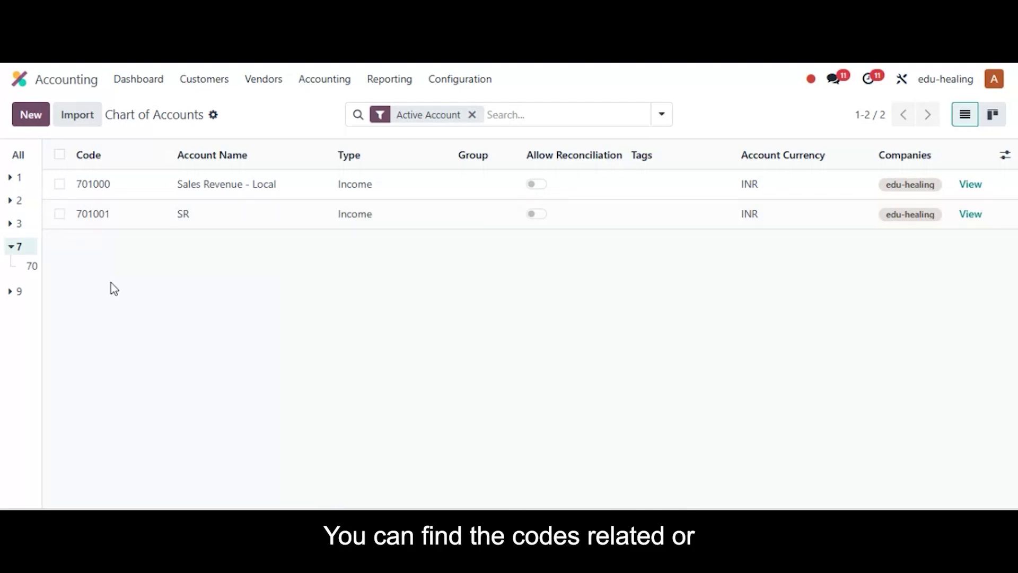
click(13, 224)
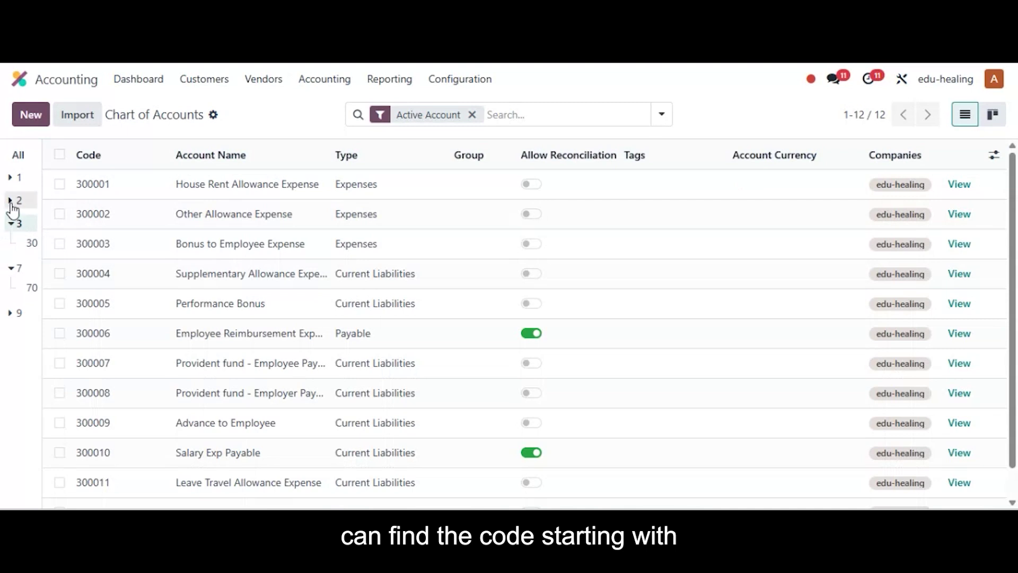
click(12, 200)
click(12, 177)
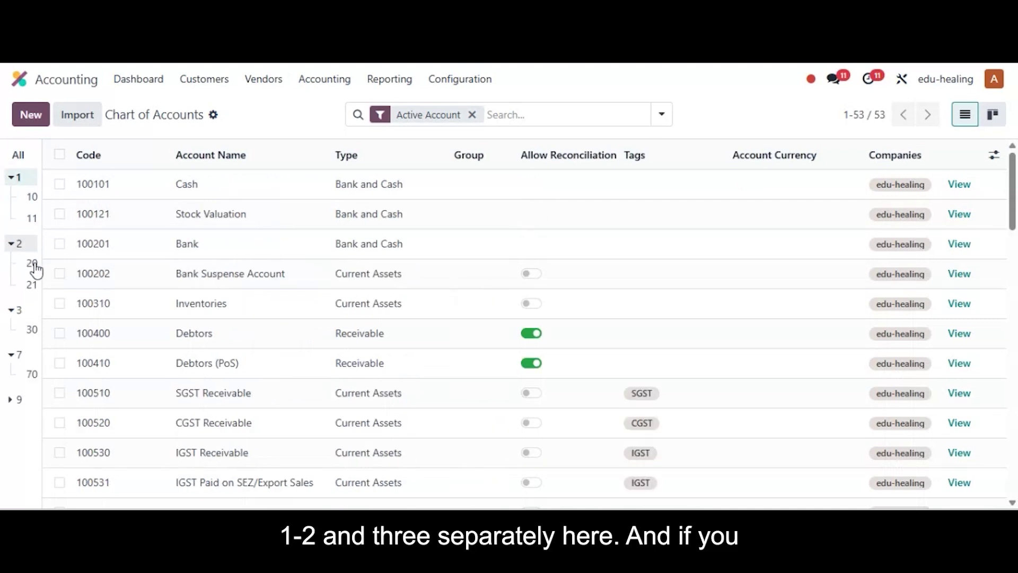
click(17, 157)
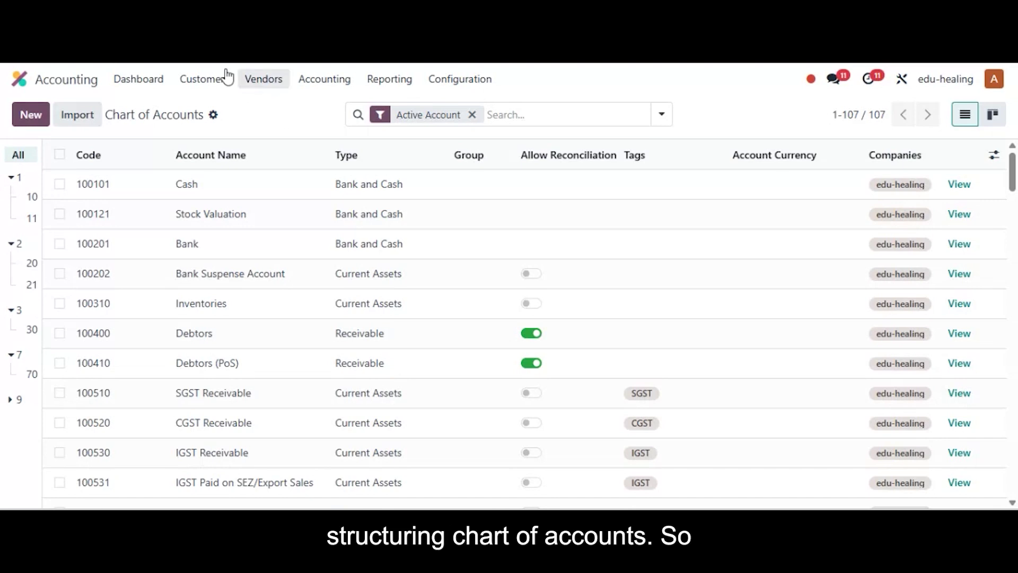
- Go to the Account Groups list under Accounting Configuration
click(467, 85)
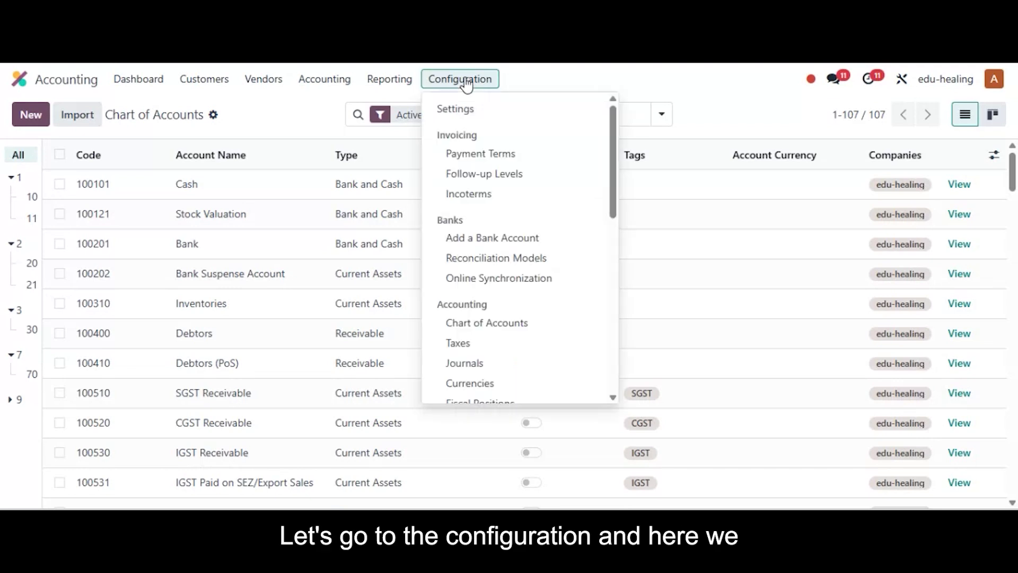
scroll(495, 275, down, 5)
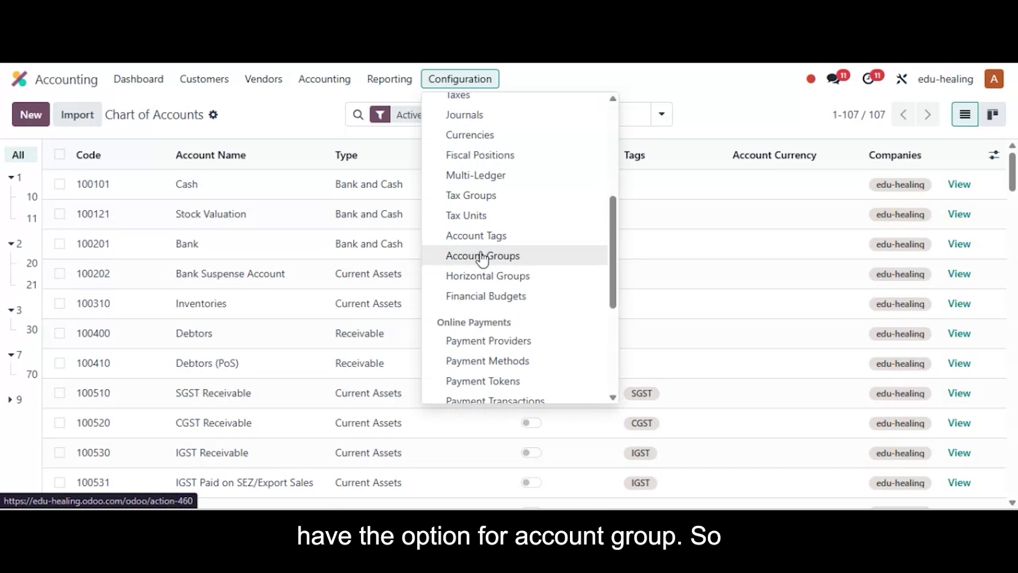
click(483, 257)
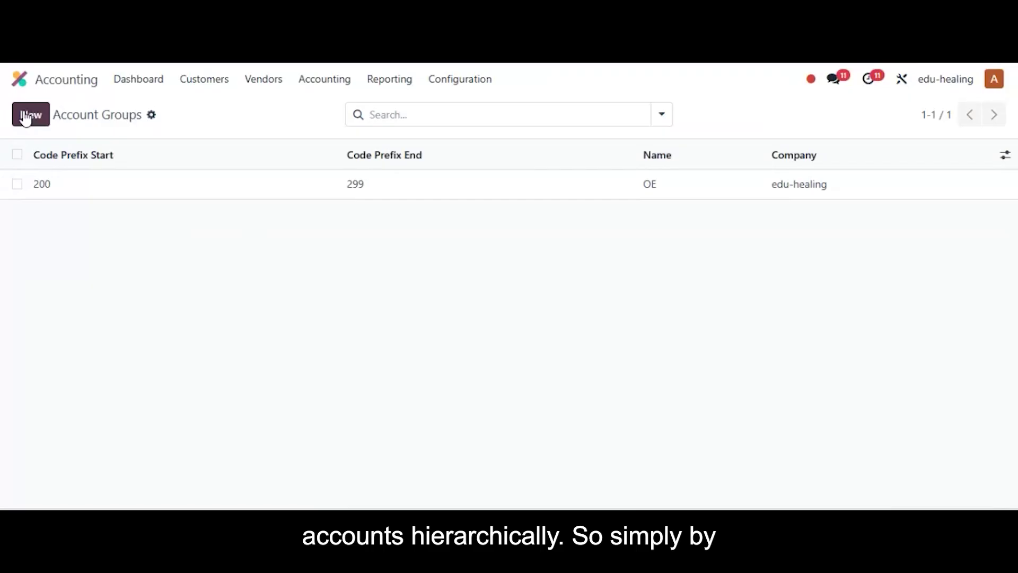
- Create and save the 'Operating Income' group with code prefixes 701000 to 702000
click(31, 114)
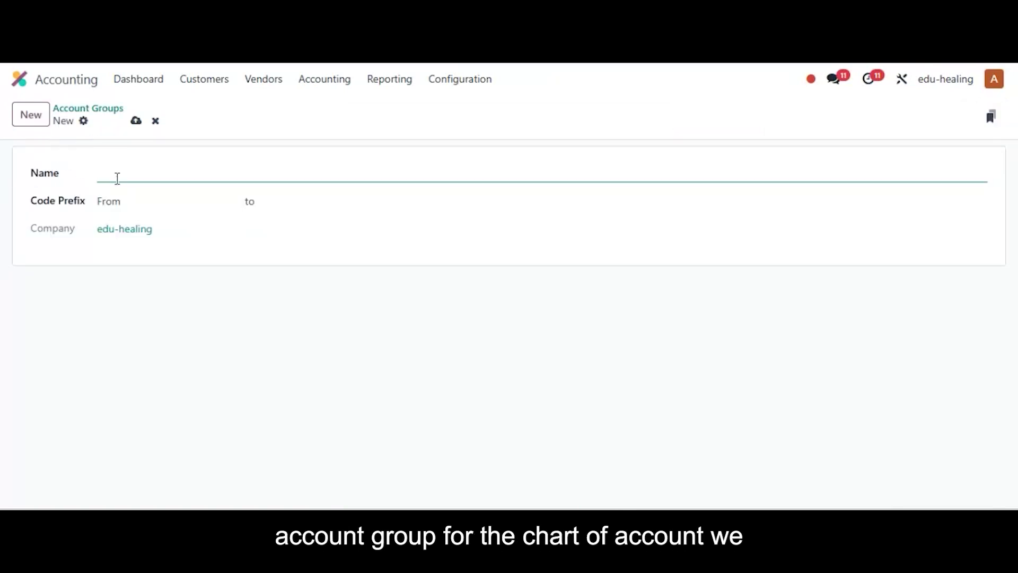
text(Oper)
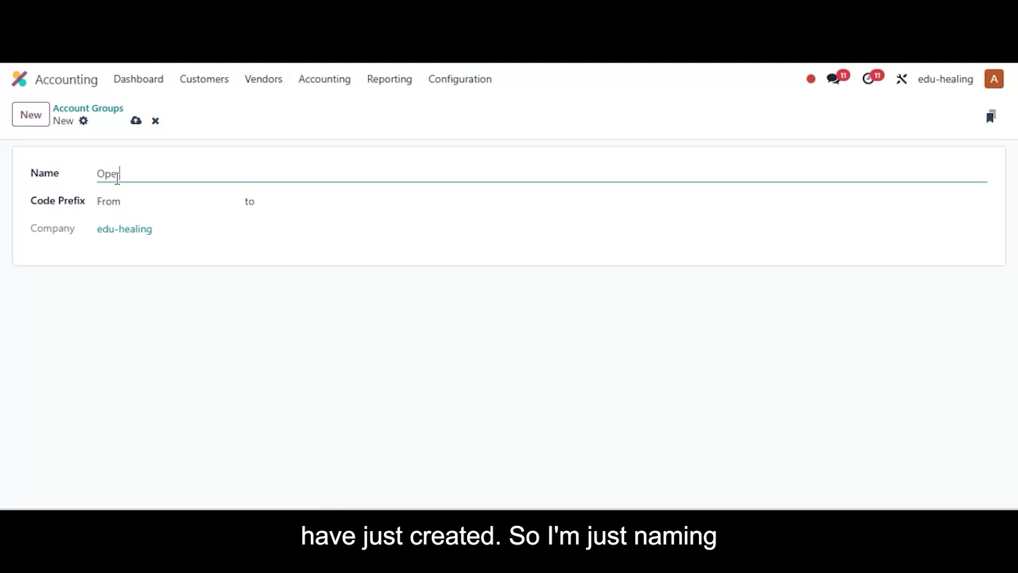
text(ating Income)
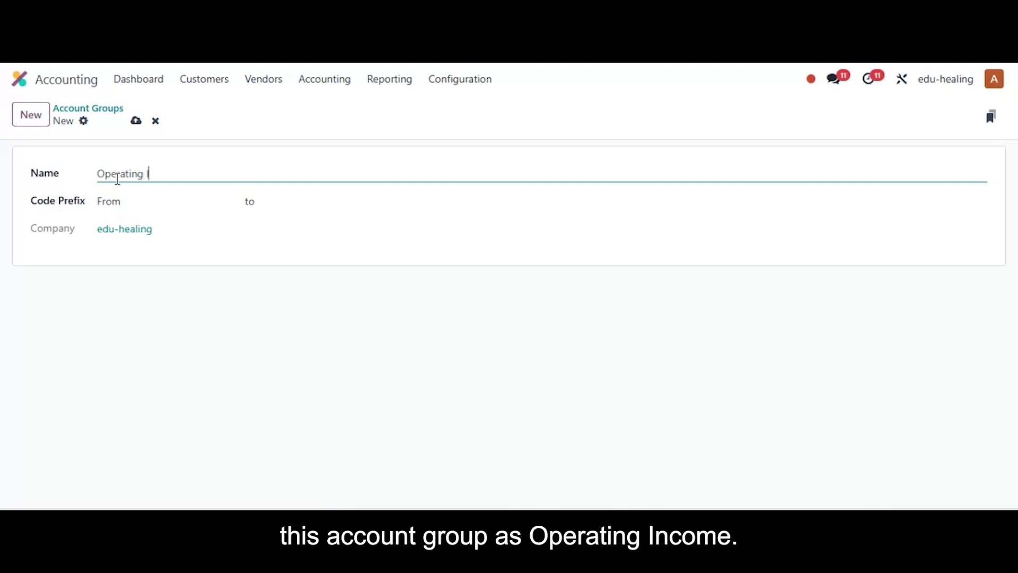
click(134, 202)
text(701000)
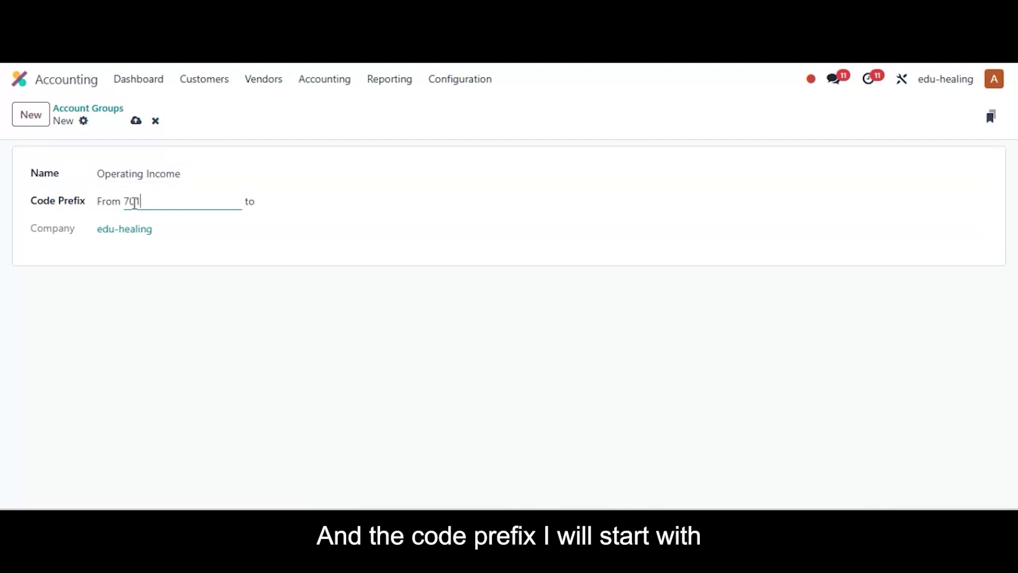
click(303, 202)
key(Left)
key(Left)
key(Left)
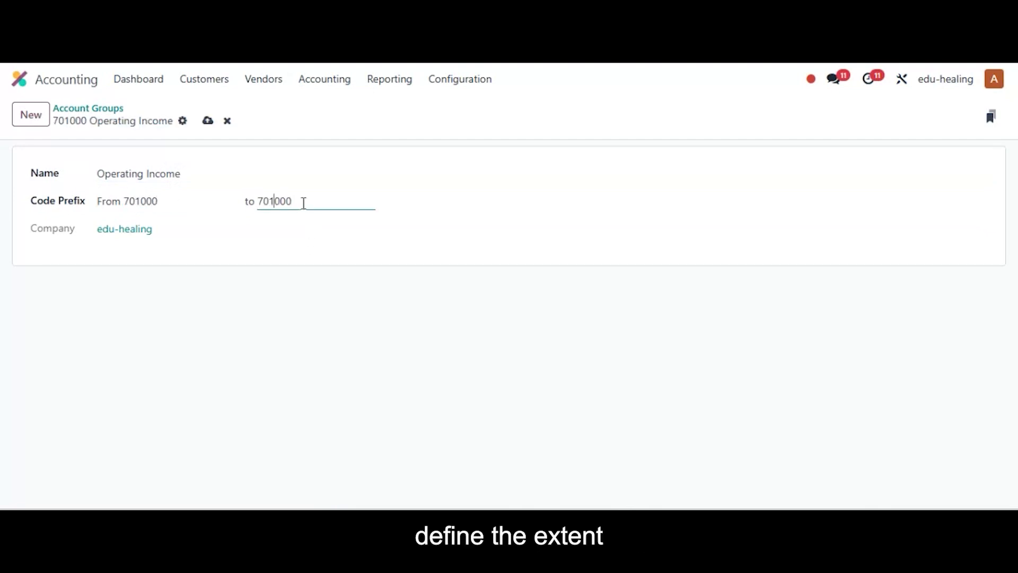
key(BackSpace)
text(2)
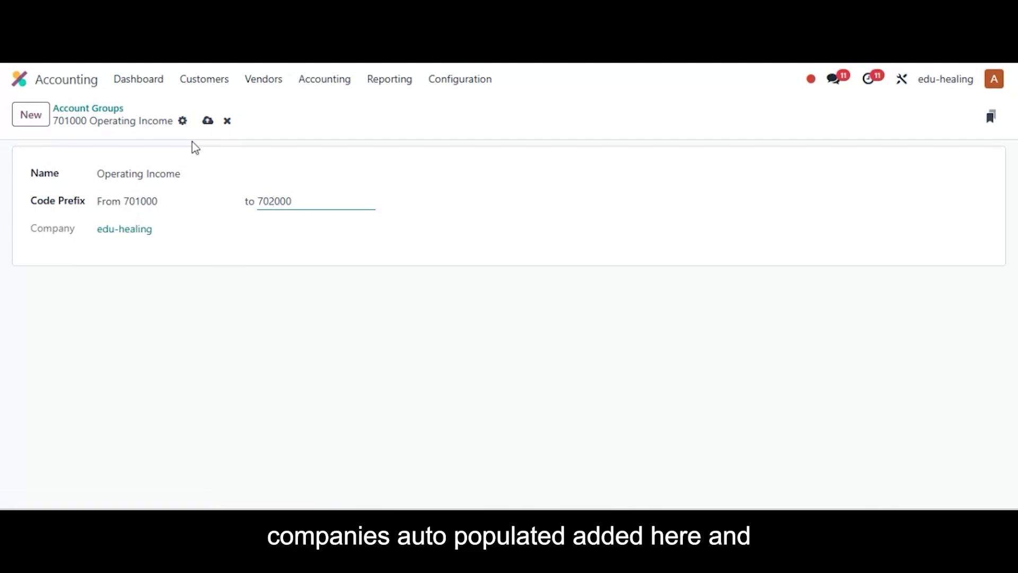
click(208, 121)
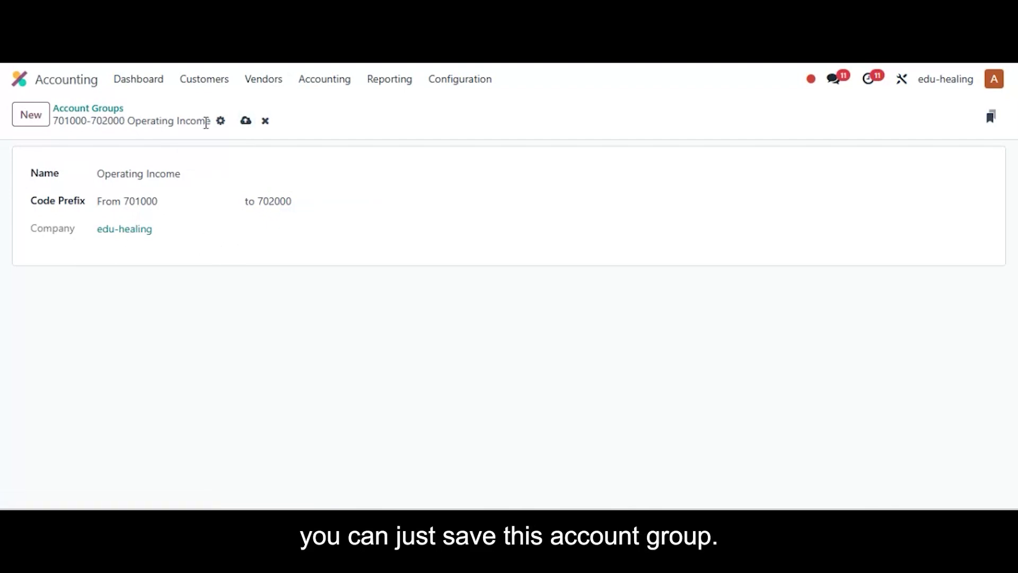
click(245, 122)
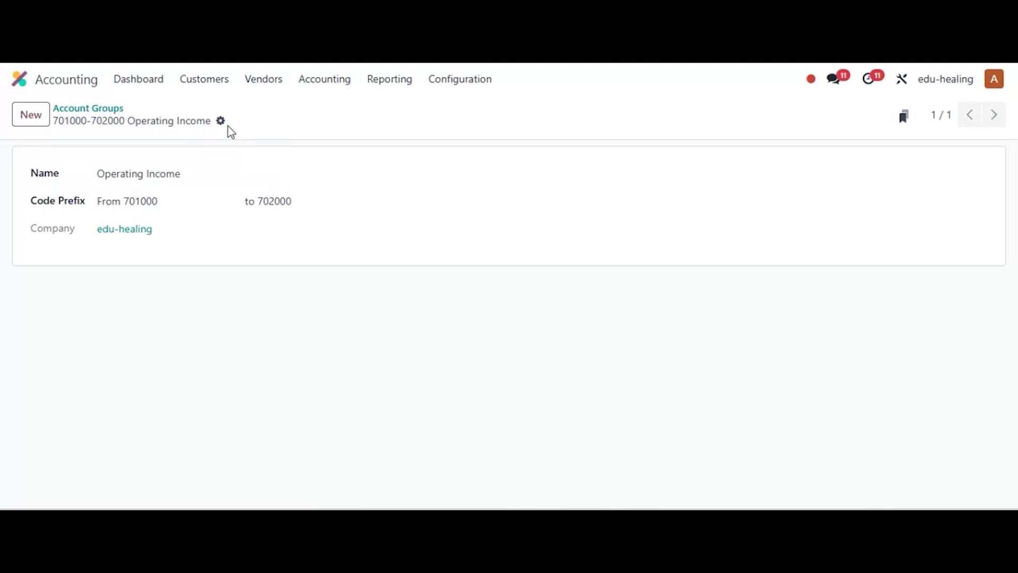
- In the Chart of Accounts, verify group 7 accounts show Operating Income, then list all accounts
click(460, 81)
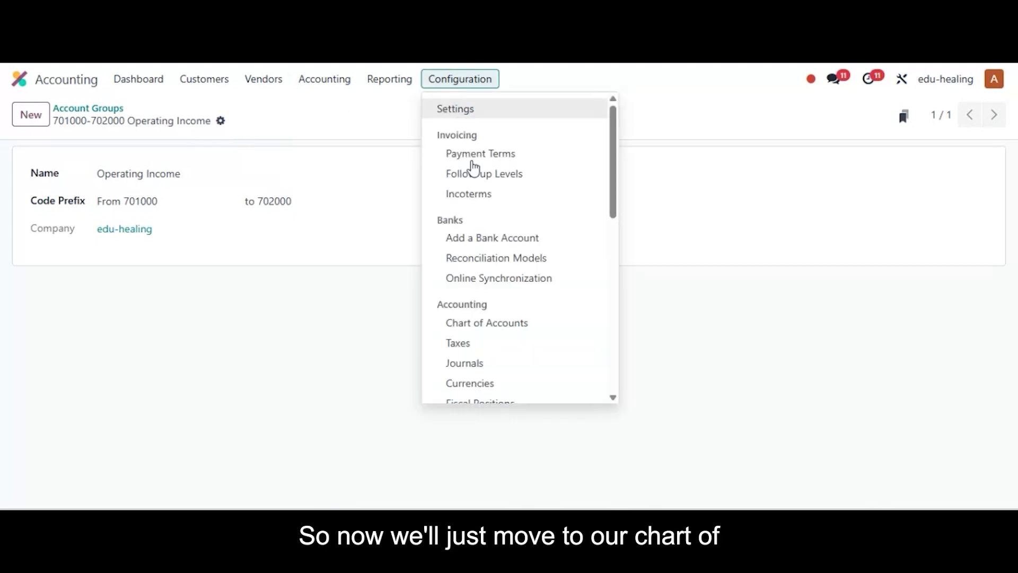
click(467, 325)
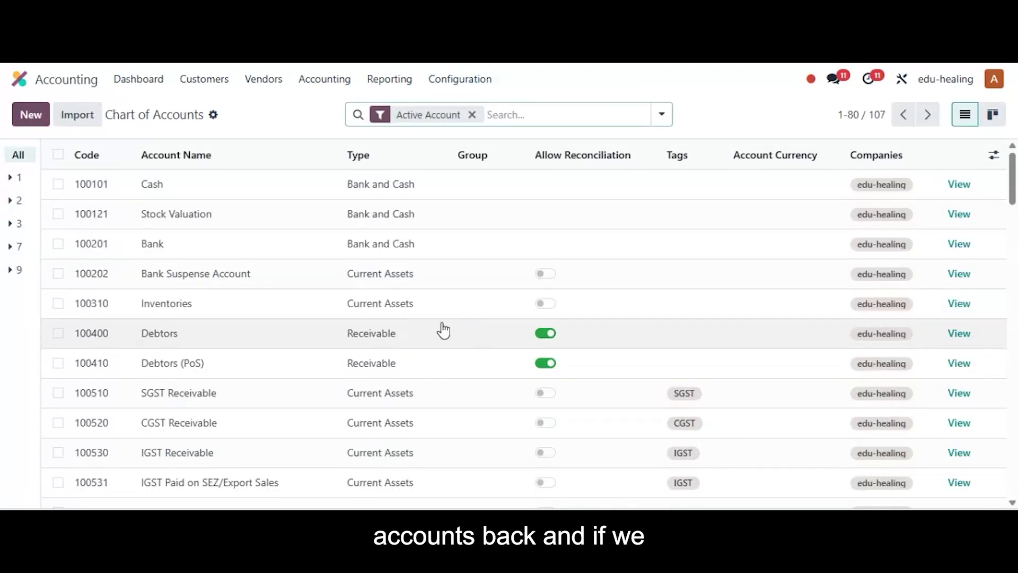
click(11, 247)
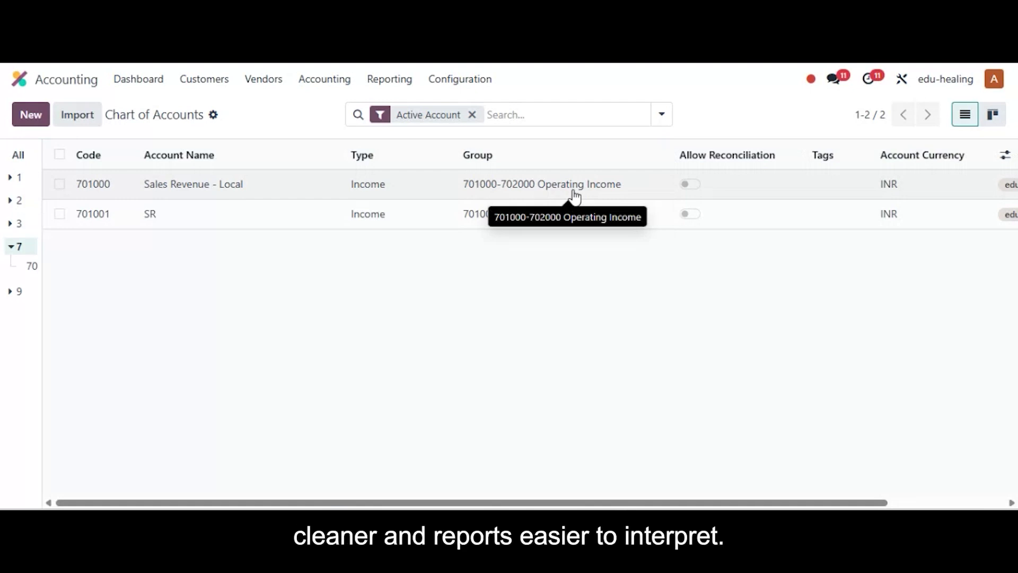
click(20, 159)
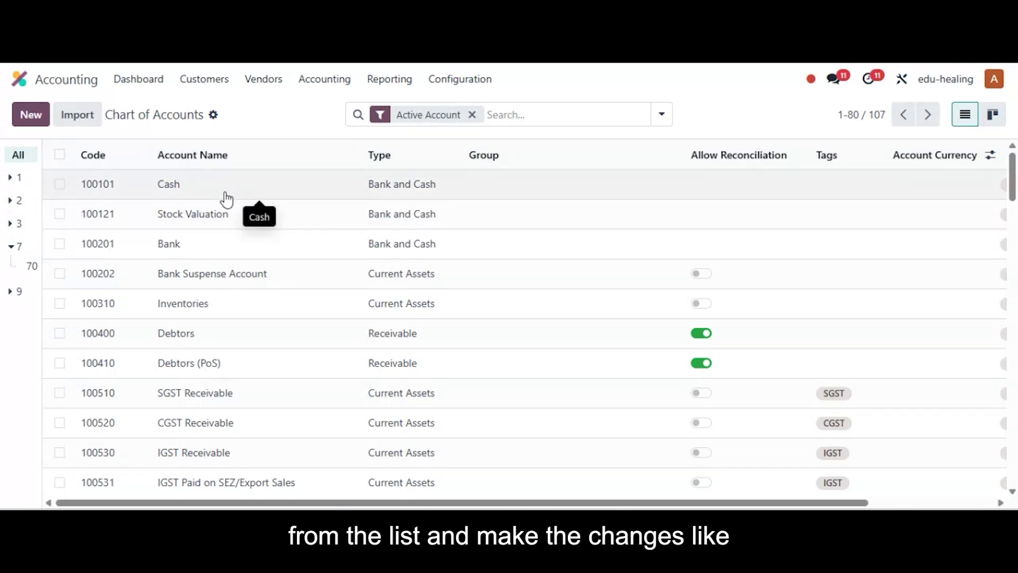
click(201, 194)
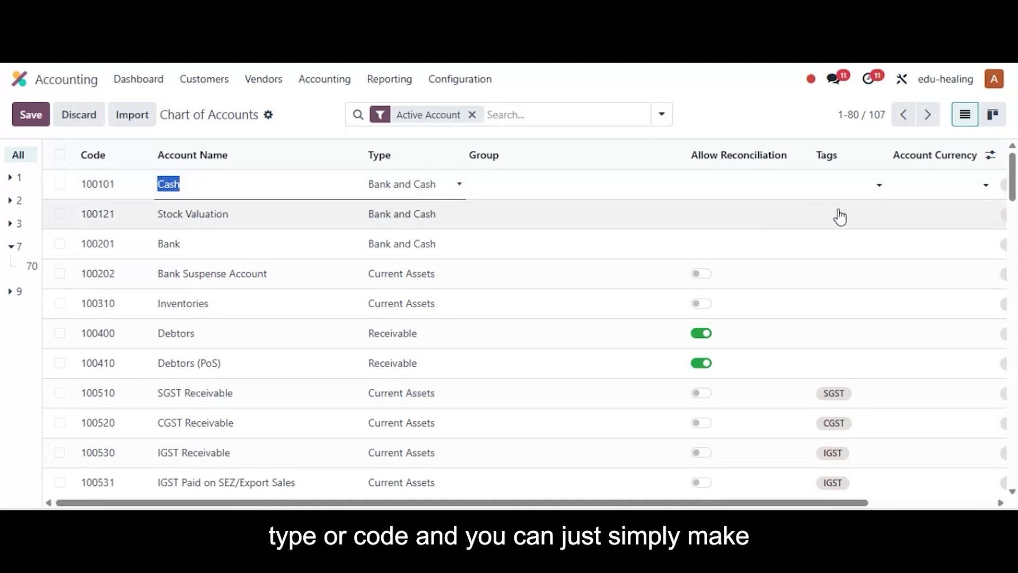
click(24, 118)
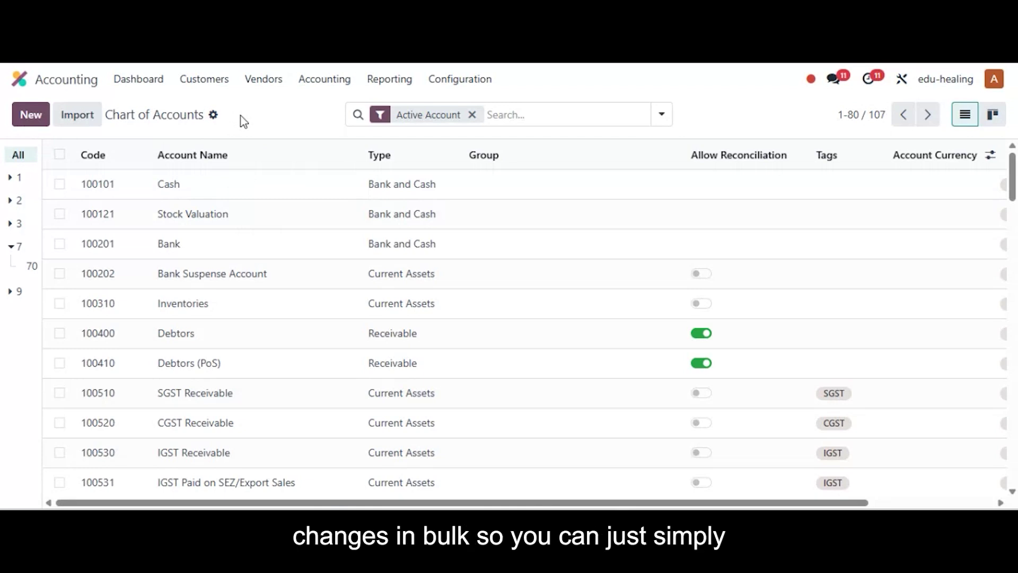
click(59, 155)
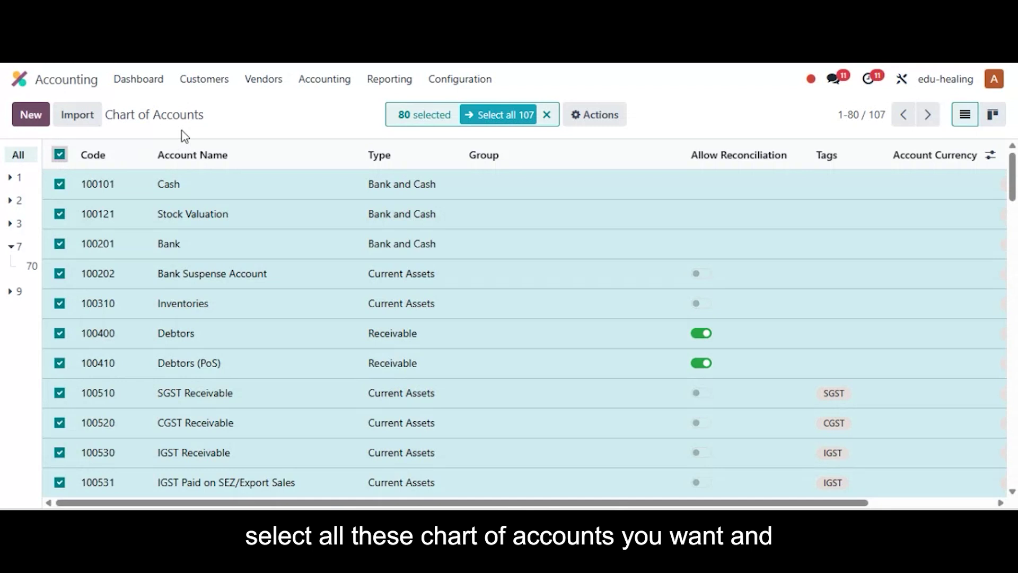
click(606, 113)
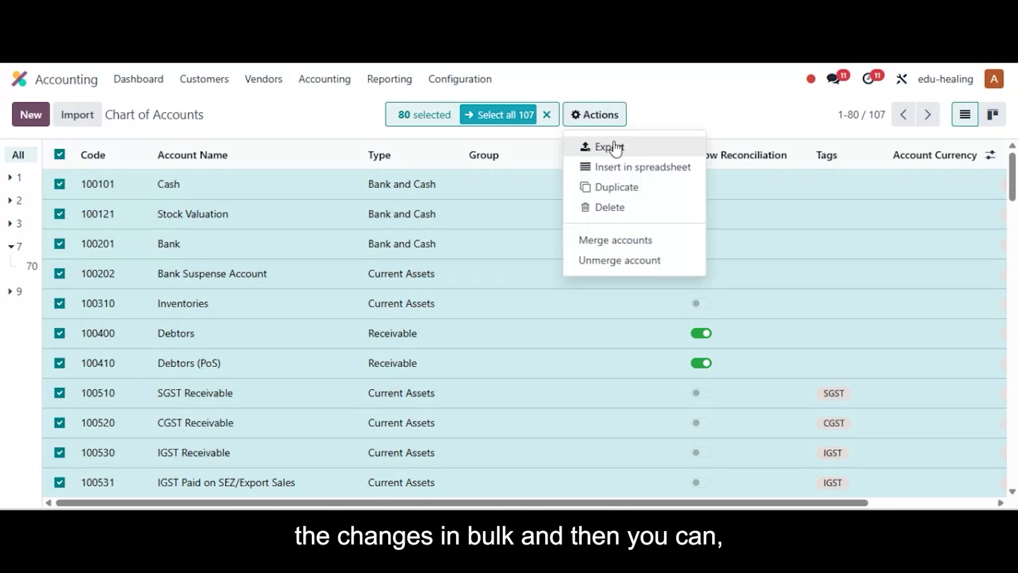
click(658, 114)
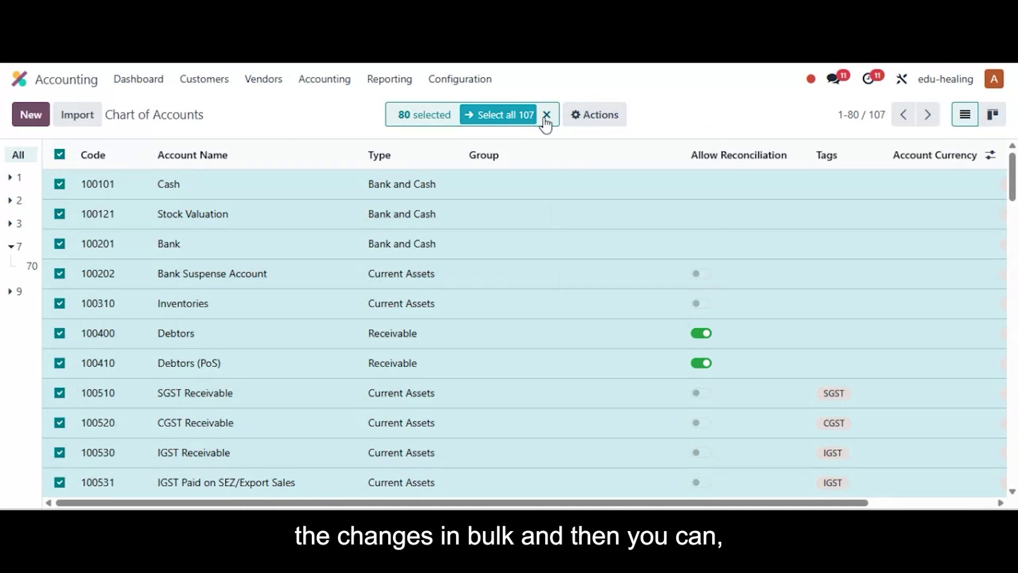
click(546, 115)
click(213, 116)
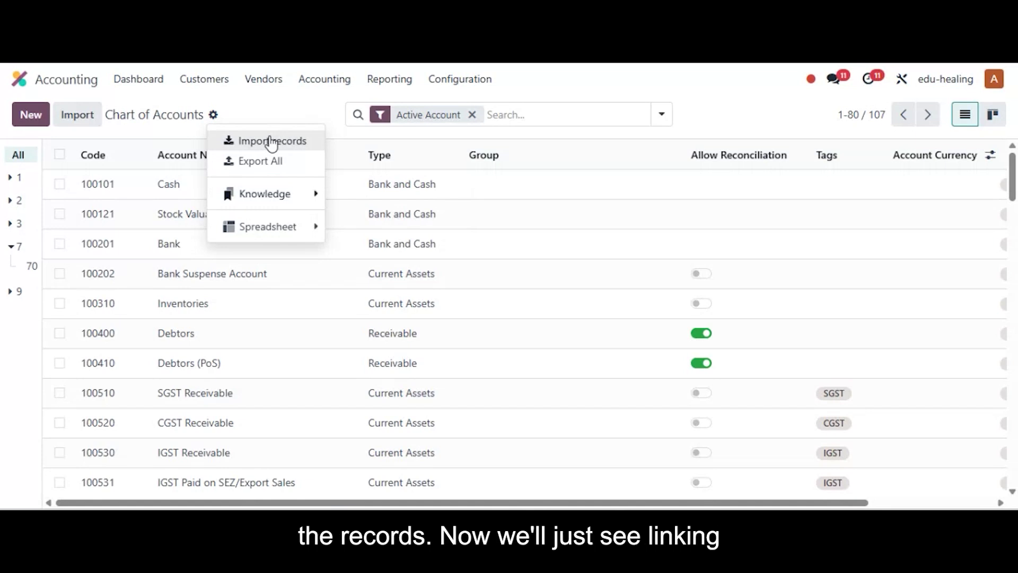
click(271, 141)
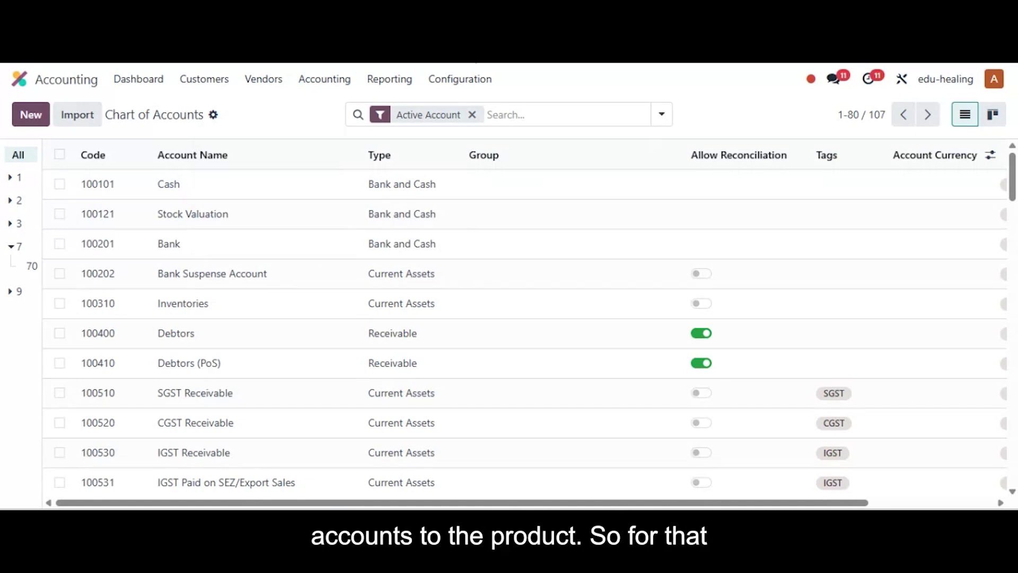
- Switch to the Sales app and list all products
click(19, 80)
text(sa)
key(Return)
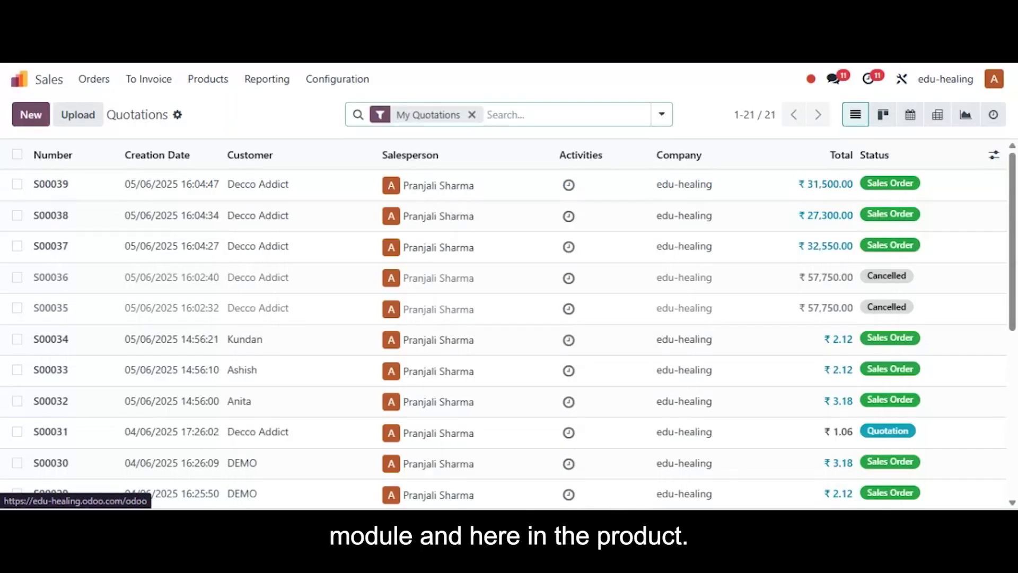
click(215, 79)
click(220, 122)
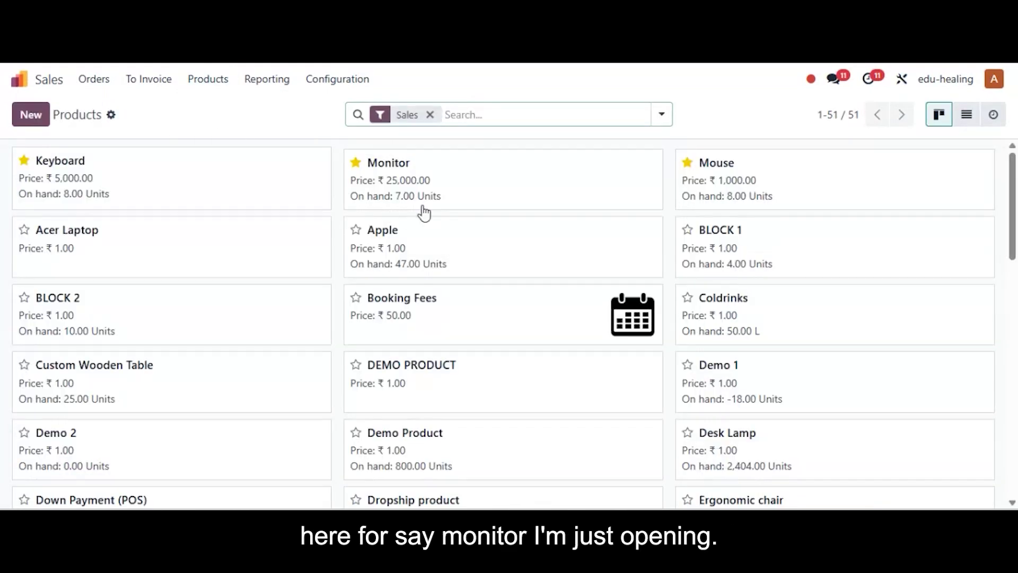
- Check the Monitor product's empty Income and Expense Account fields on its Accounting tab
click(487, 187)
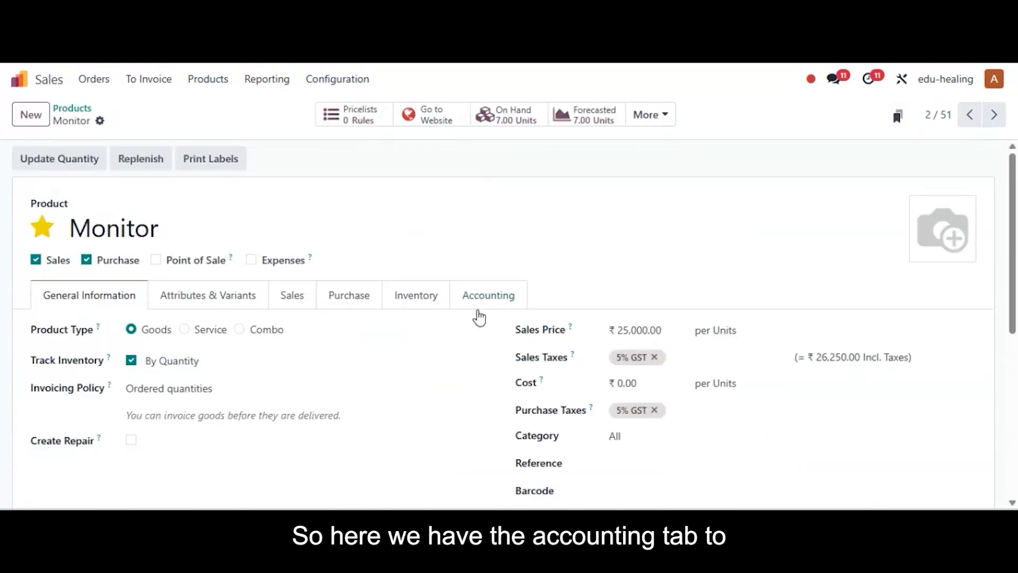
click(503, 296)
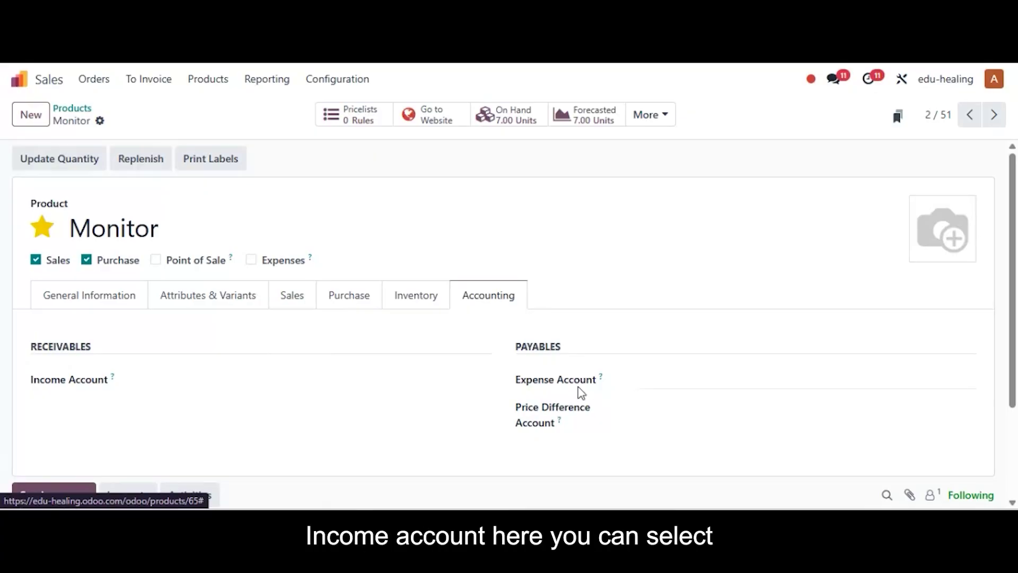
click(190, 378)
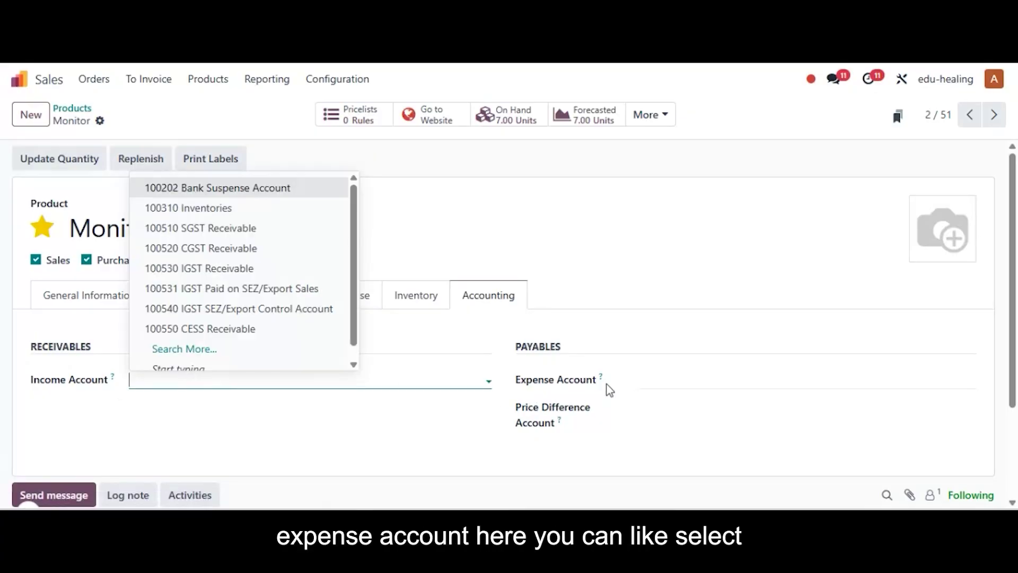
click(645, 379)
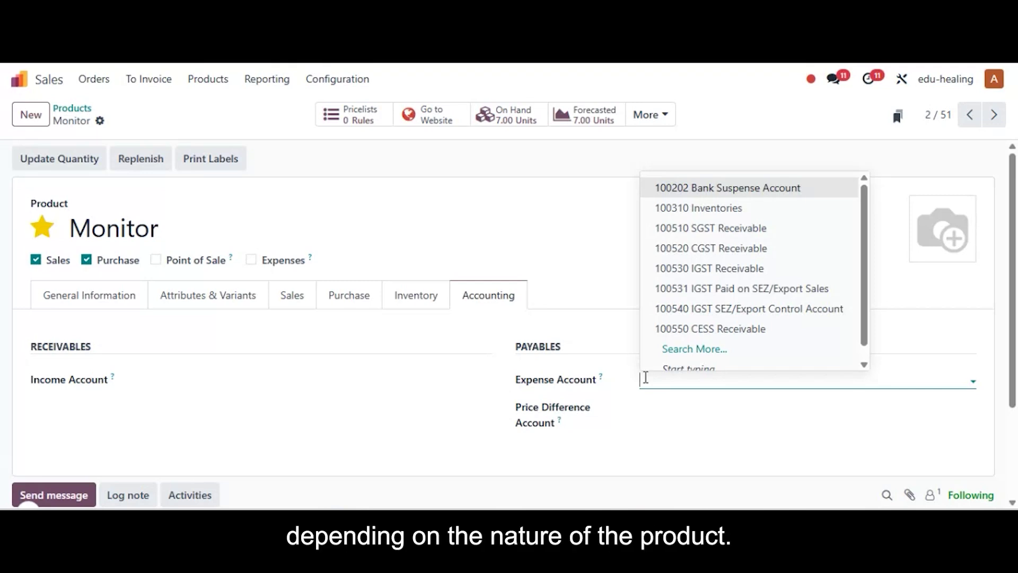
click(324, 439)
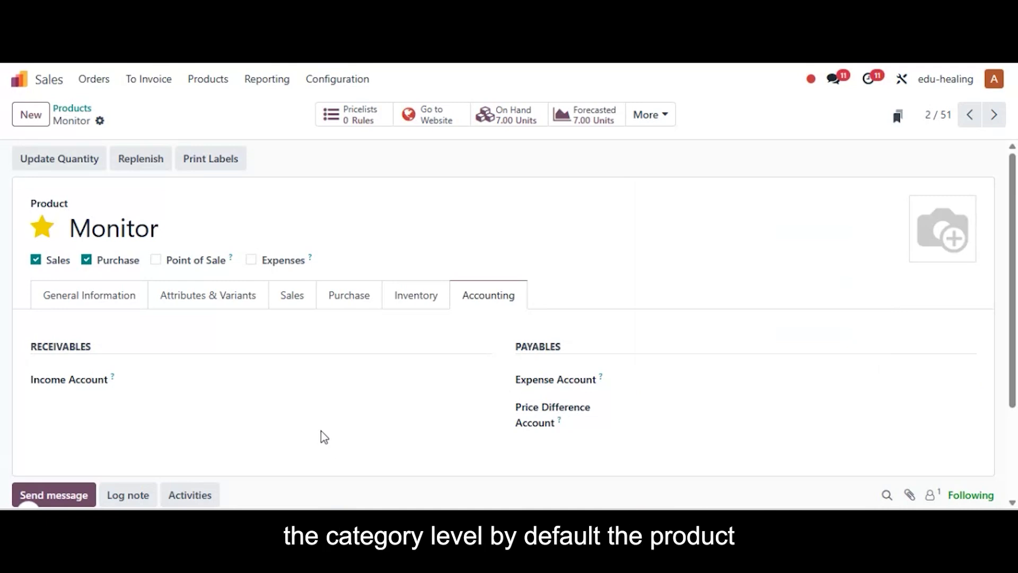
click(124, 309)
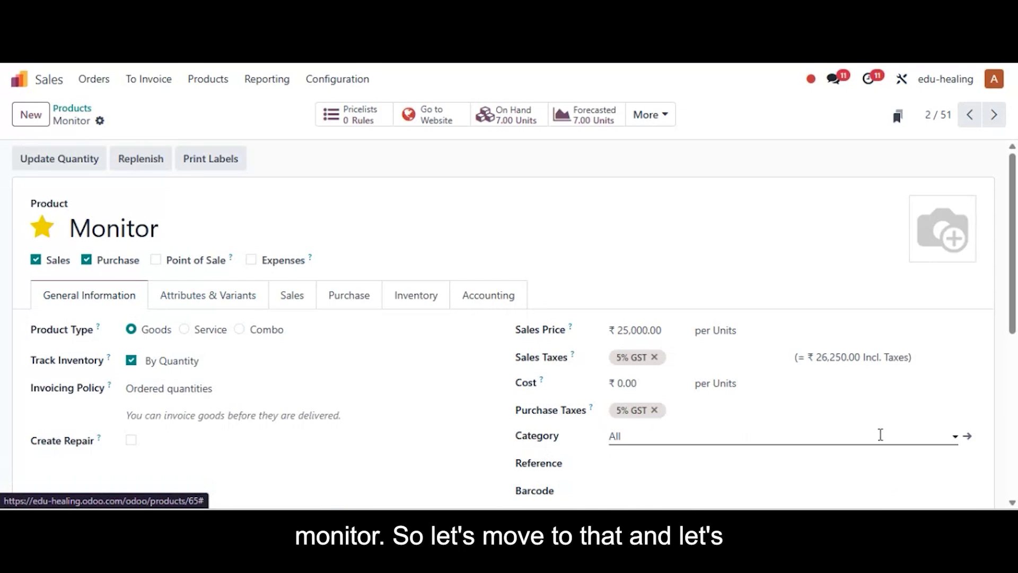
click(970, 440)
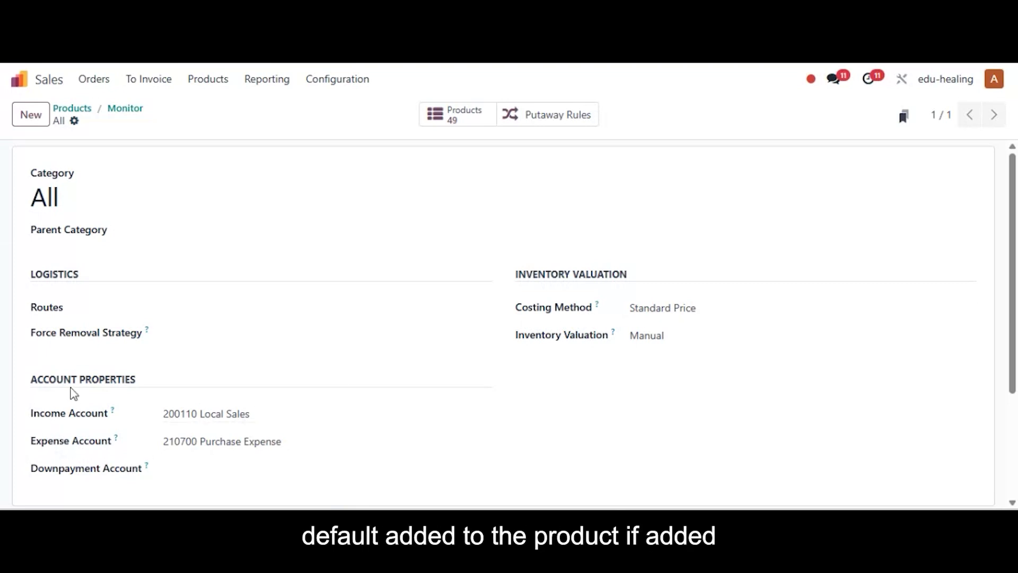
click(123, 110)
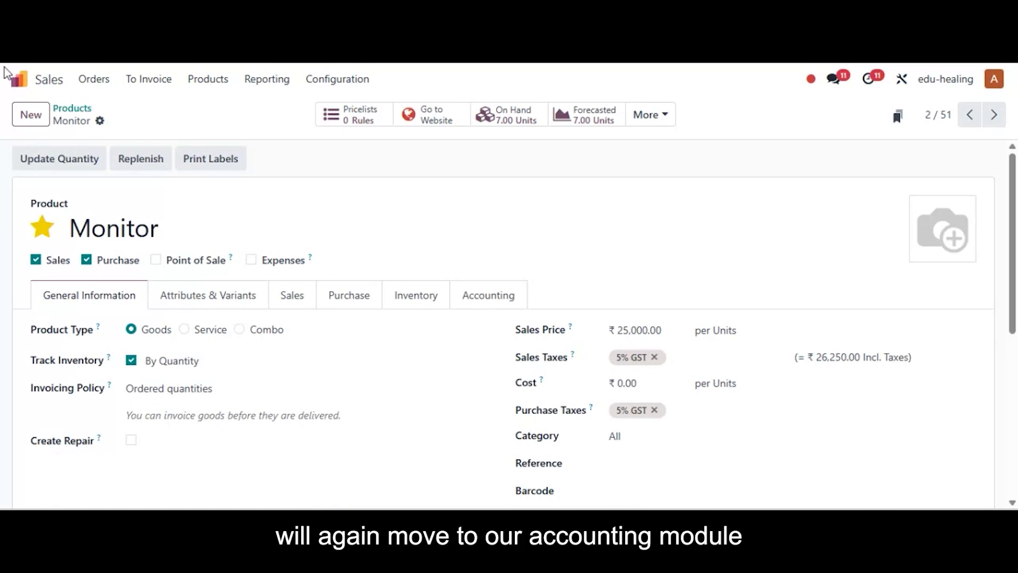
- Return to Accounting via 'acc' search and open the Taxes list under Configuration
click(20, 82)
text(acc)
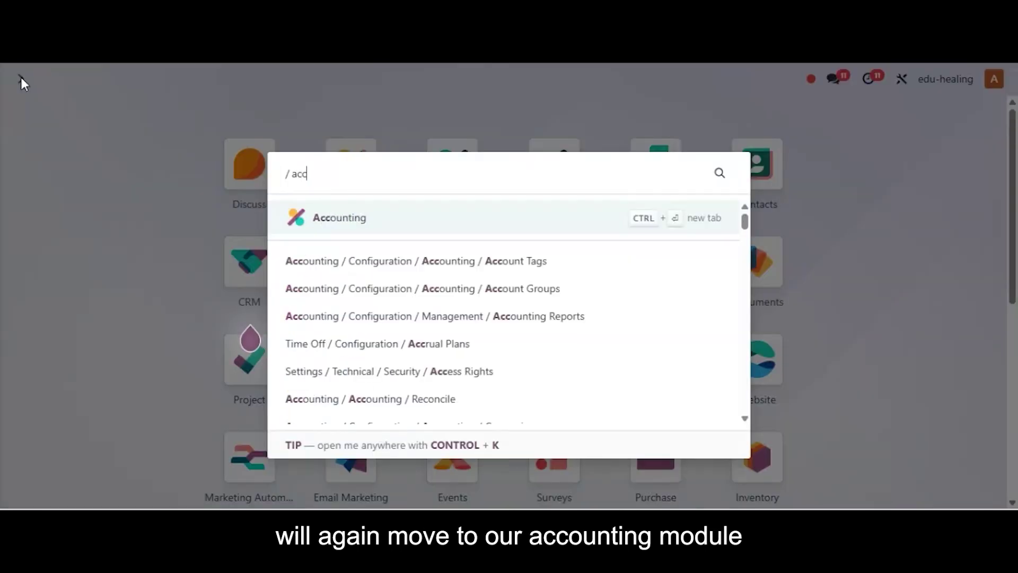
key(Return)
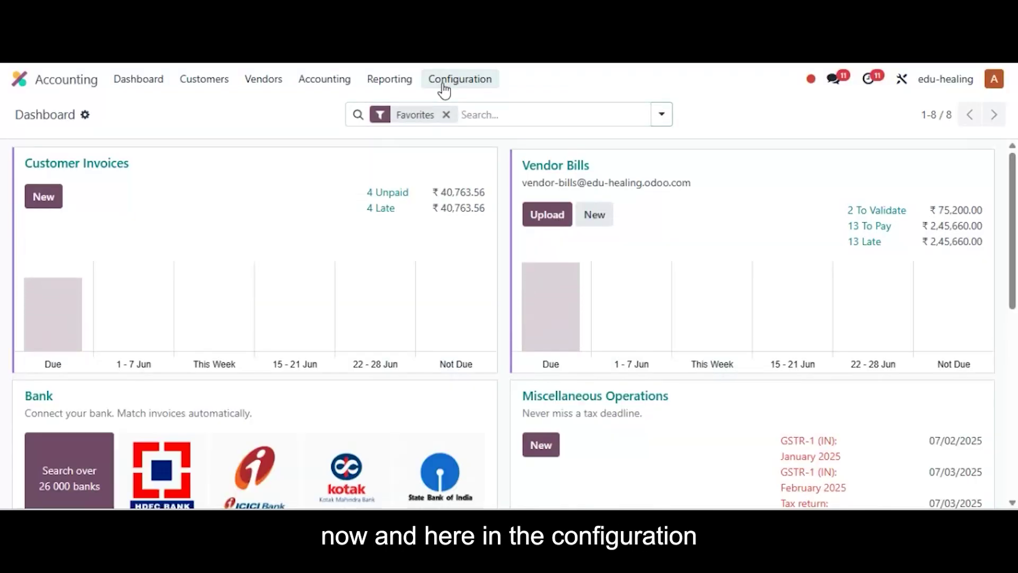
click(443, 89)
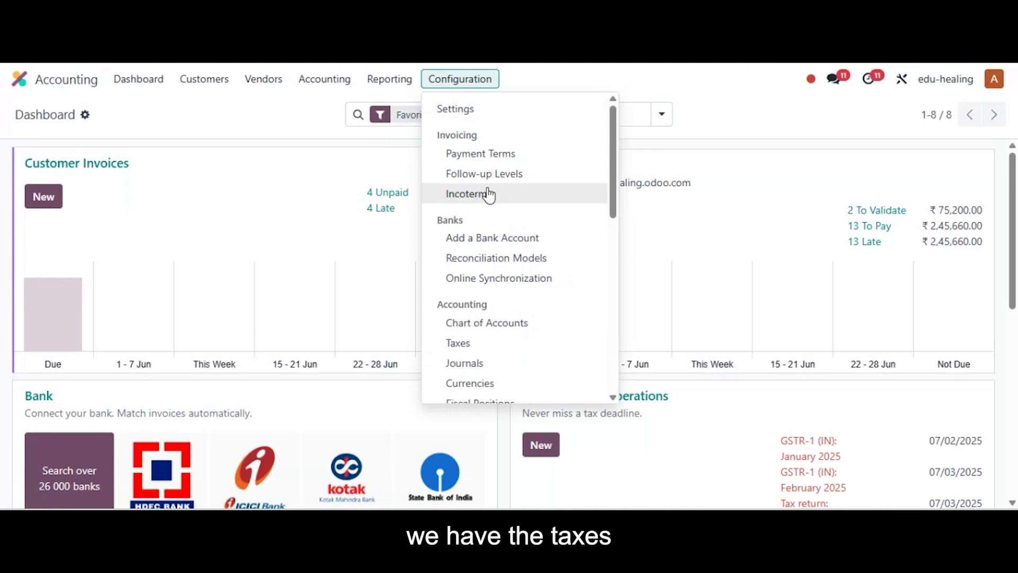
click(478, 351)
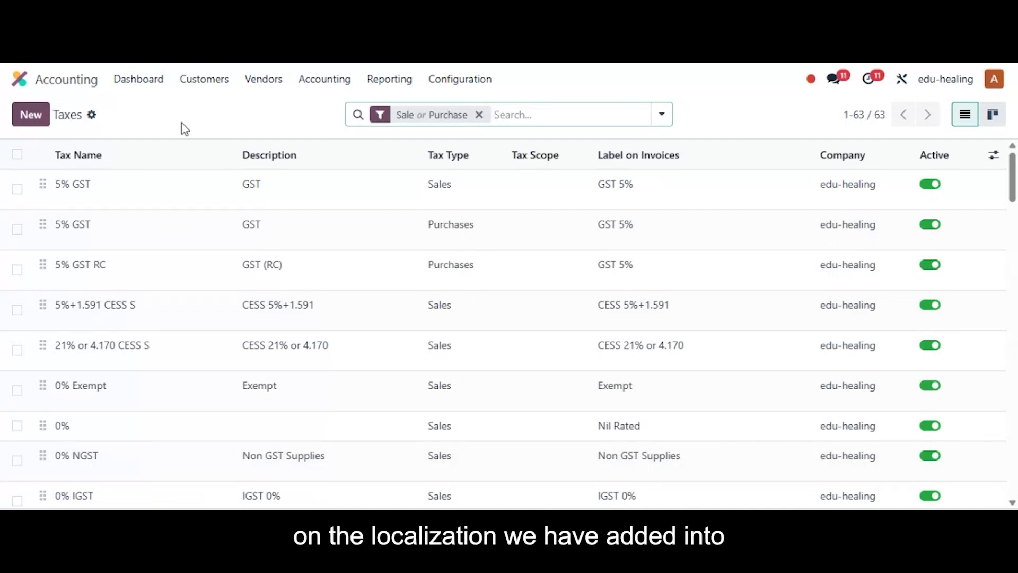
- Open the 5% GST tax's 2.5% SGST S component and view its Advanced Options
click(172, 195)
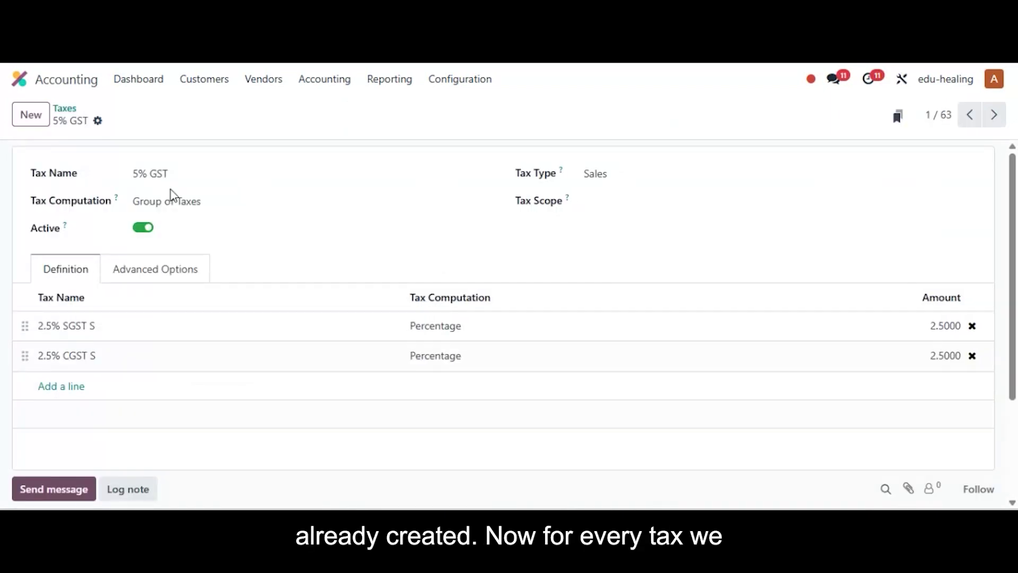
click(161, 333)
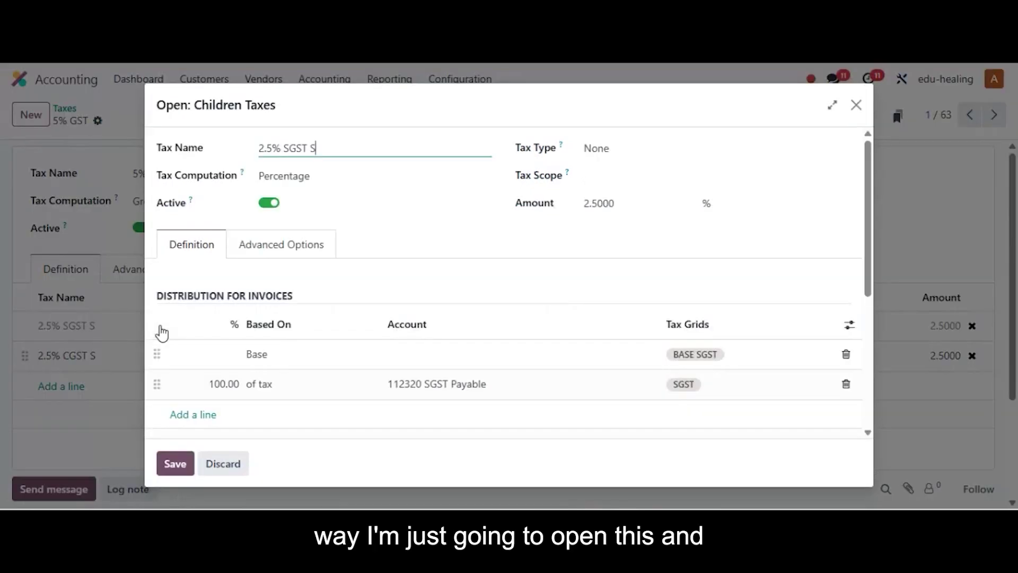
click(278, 254)
mouse_move(483, 352)
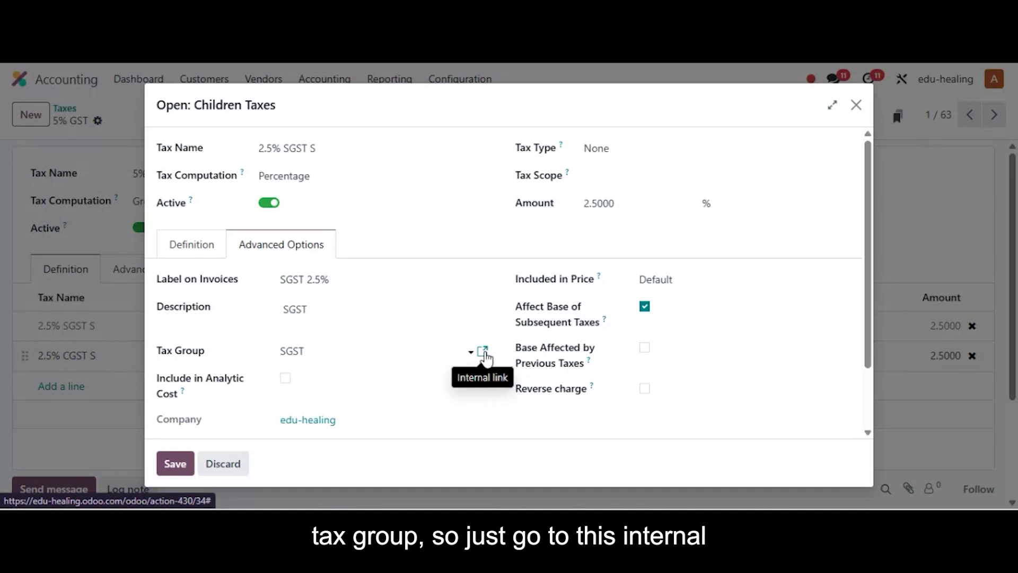
- Inspect the SGST tax group's payable account 112390 and receivable account 100590
click(483, 352)
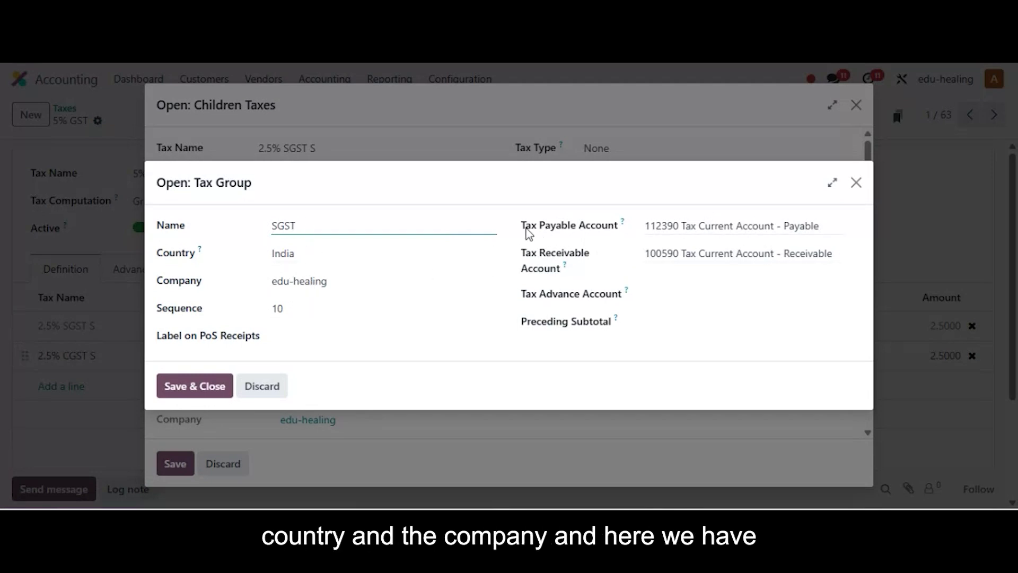
drag(522, 228, 617, 233)
click(526, 259)
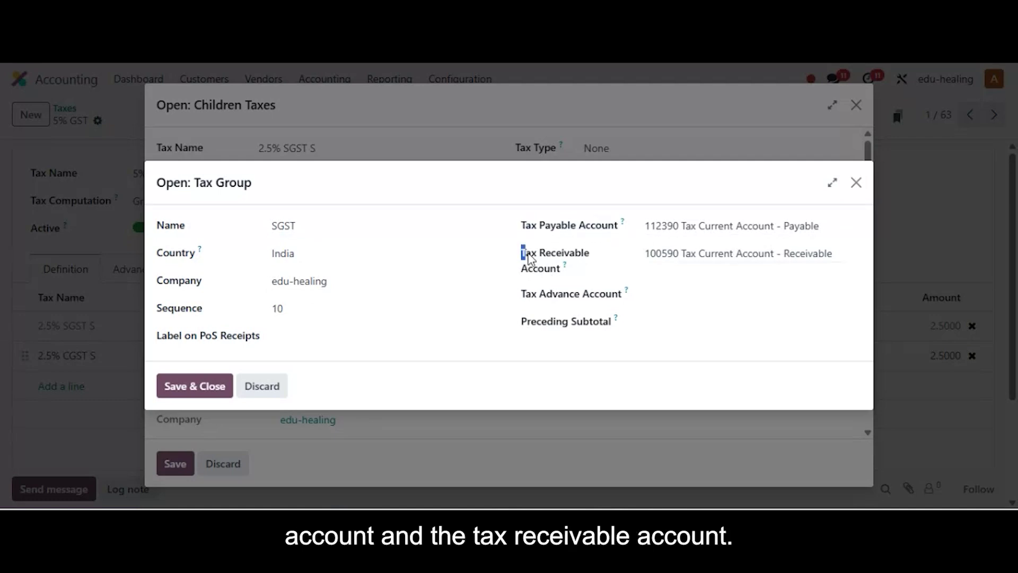
drag(527, 259, 595, 257)
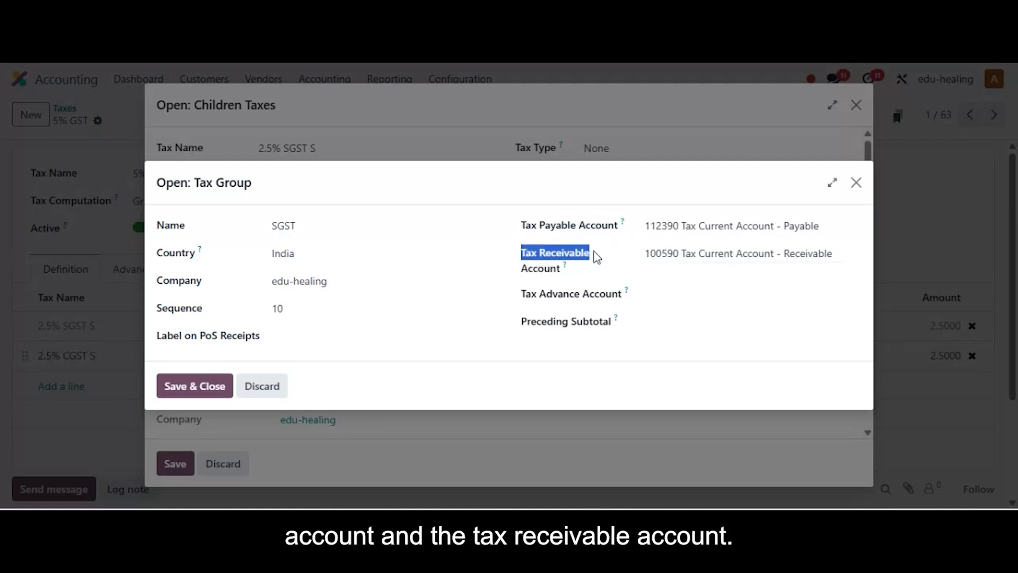
click(523, 235)
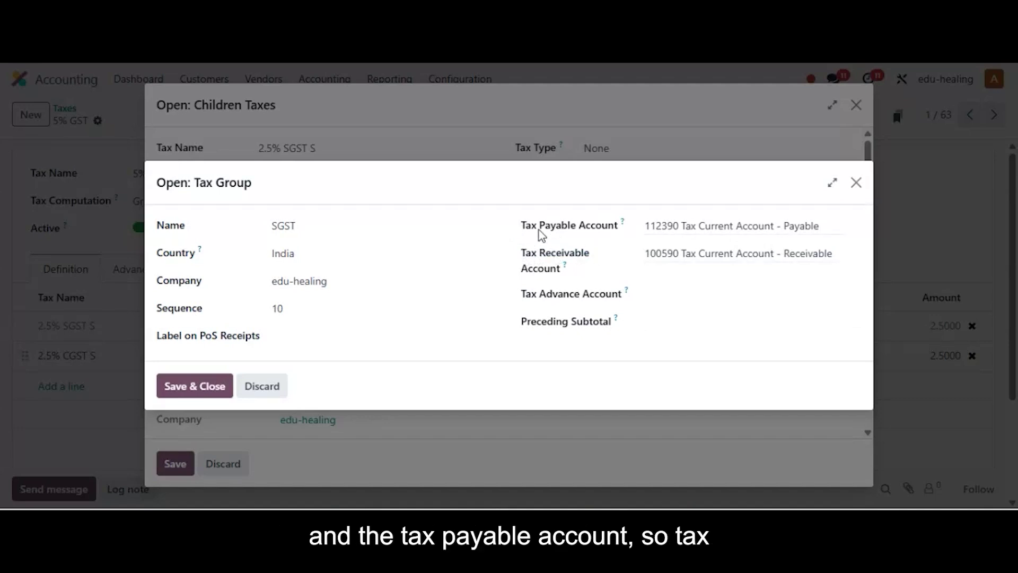